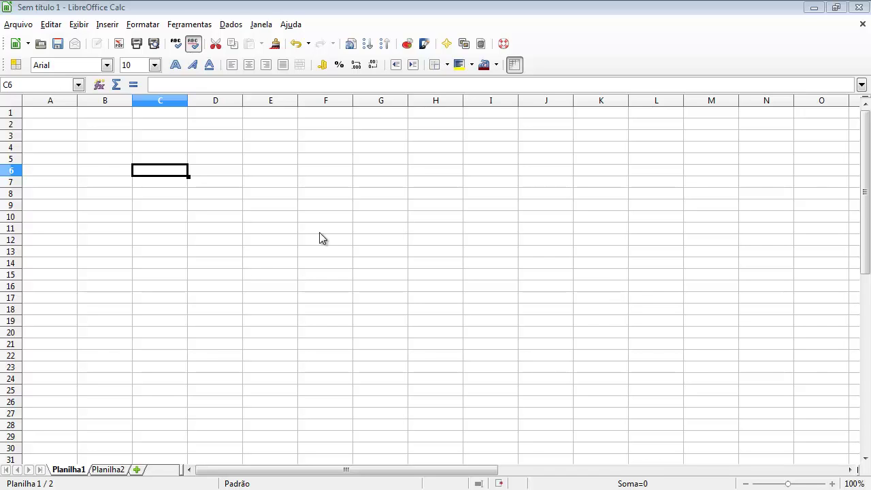
- View the Planilha2 sheet and return to the Planilha1 sheet, switching between the two twice
{"action": "left_click", "coordinate": [109, 469]}
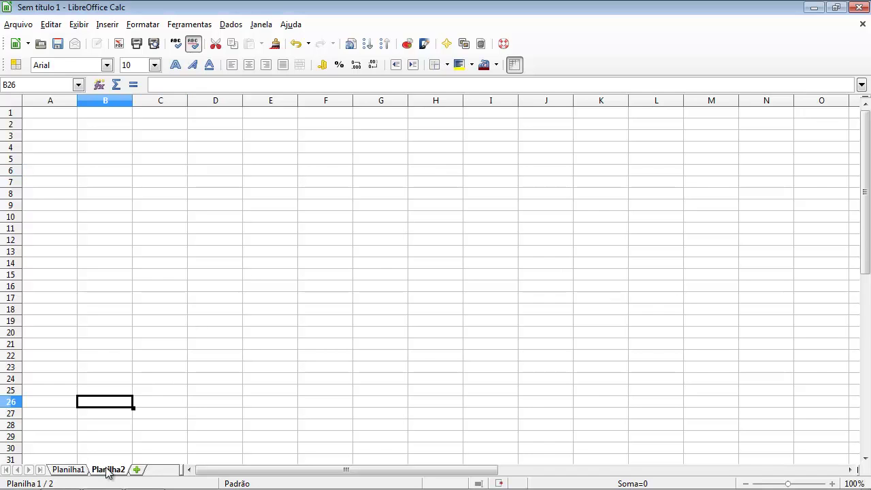
{"action": "left_click", "coordinate": [75, 470]}
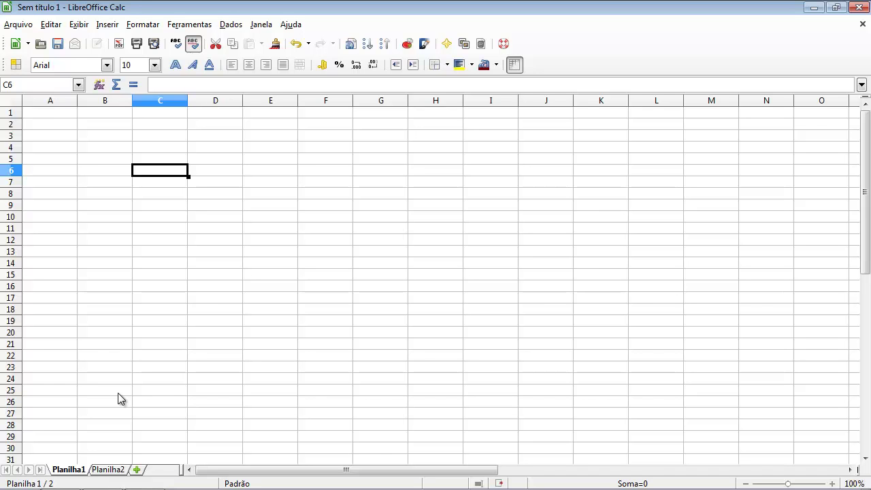
{"action": "left_click", "coordinate": [109, 471]}
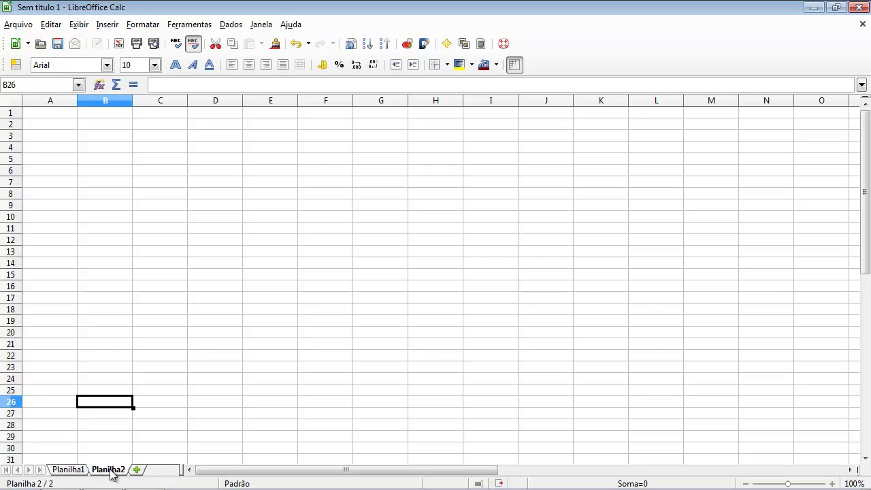
{"action": "left_click", "coordinate": [77, 470]}
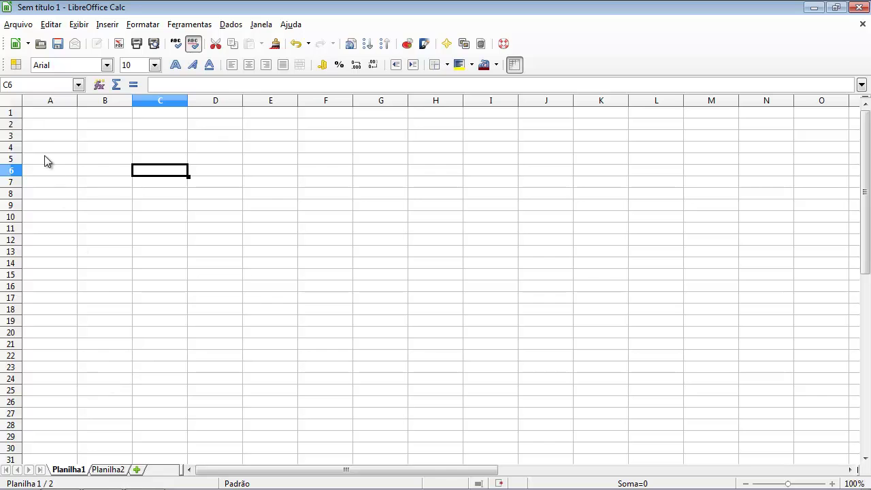
{"action": "left_click", "coordinate": [18, 25]}
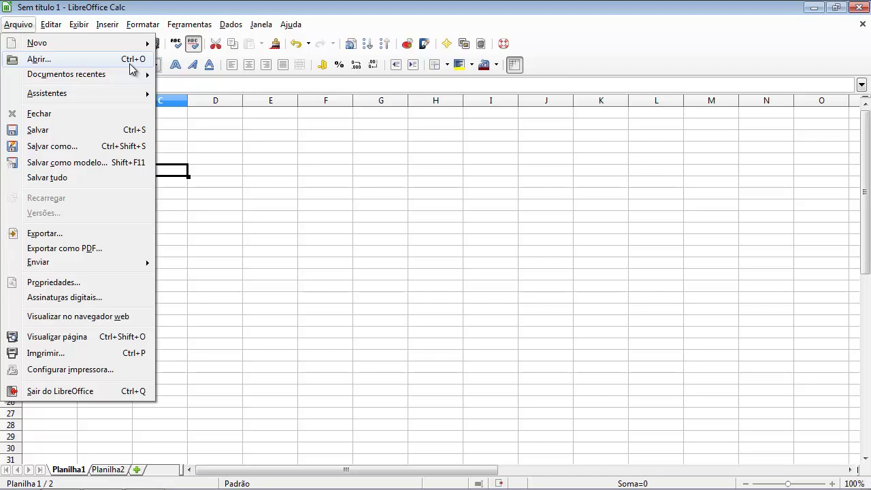
{"action": "left_click", "coordinate": [324, 208]}
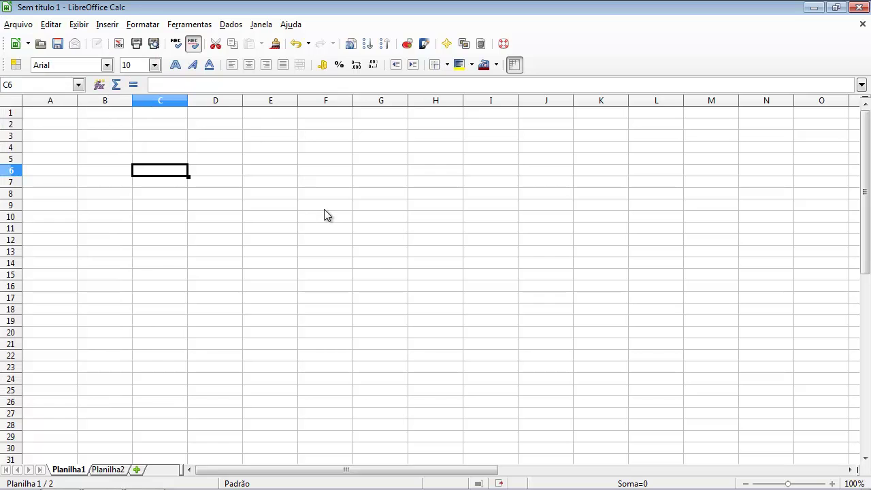
{"action": "left_click", "coordinate": [29, 45]}
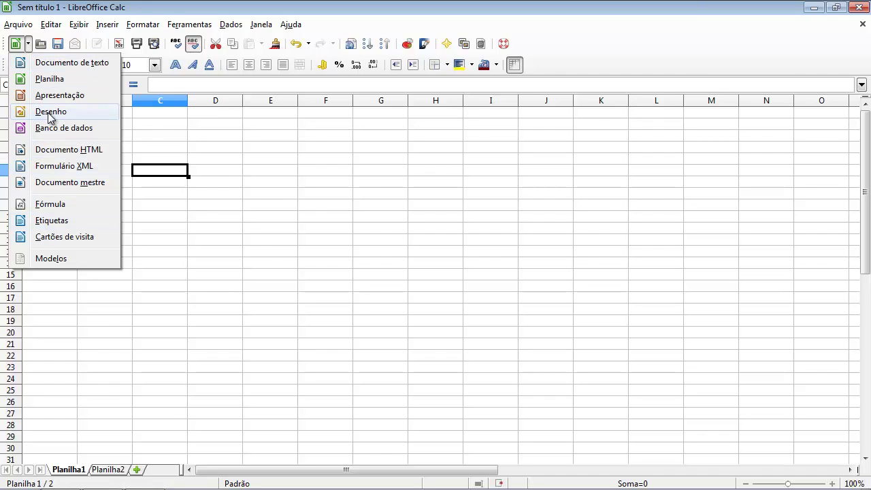
{"action": "left_click", "coordinate": [299, 152]}
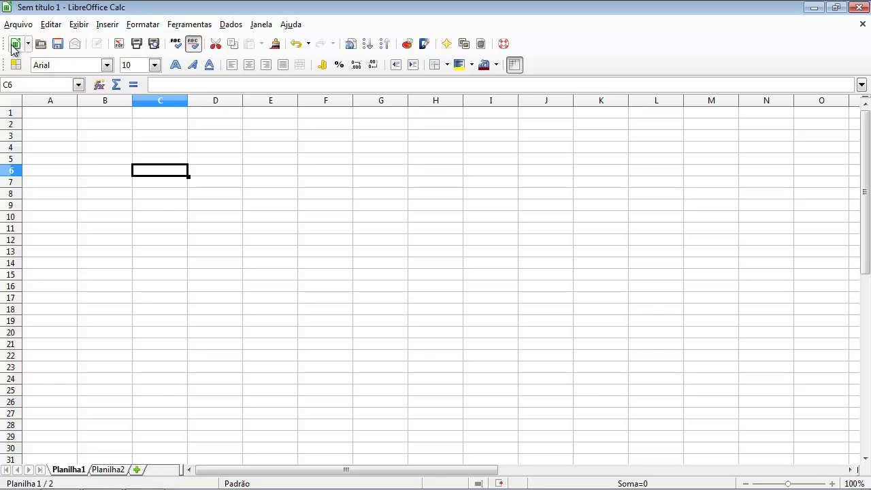
{"action": "left_click", "coordinate": [324, 277]}
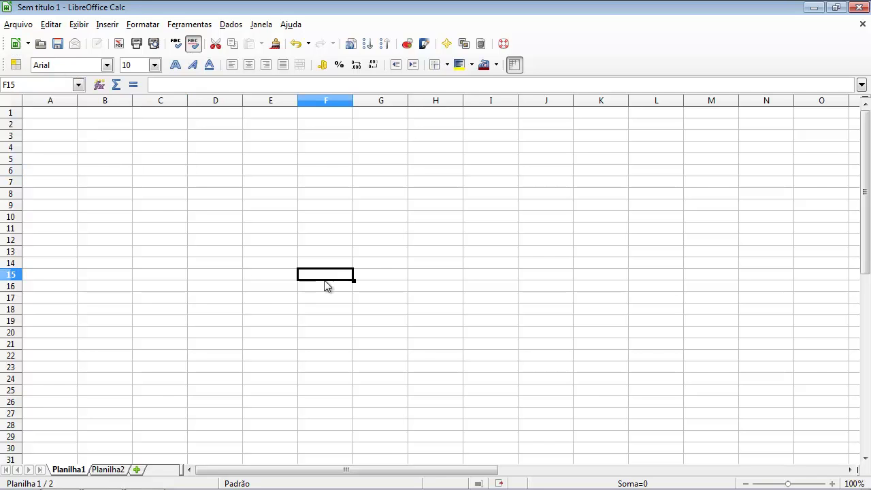
- Create a new blank spreadsheet document and close it to return to Sem título 1
{"action": "left_click", "coordinate": [23, 27]}
{"action": "mouse_move", "coordinate": [10, 42]}
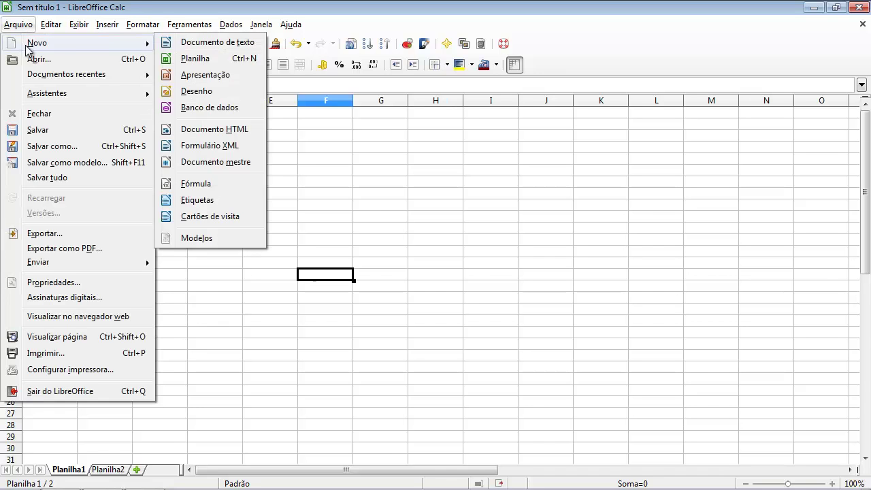
{"action": "left_click", "coordinate": [192, 58]}
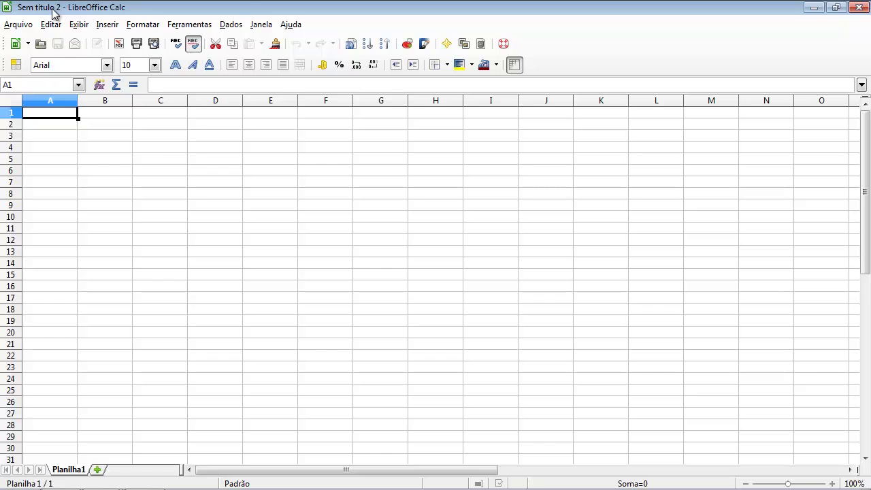
{"action": "left_click", "coordinate": [18, 25]}
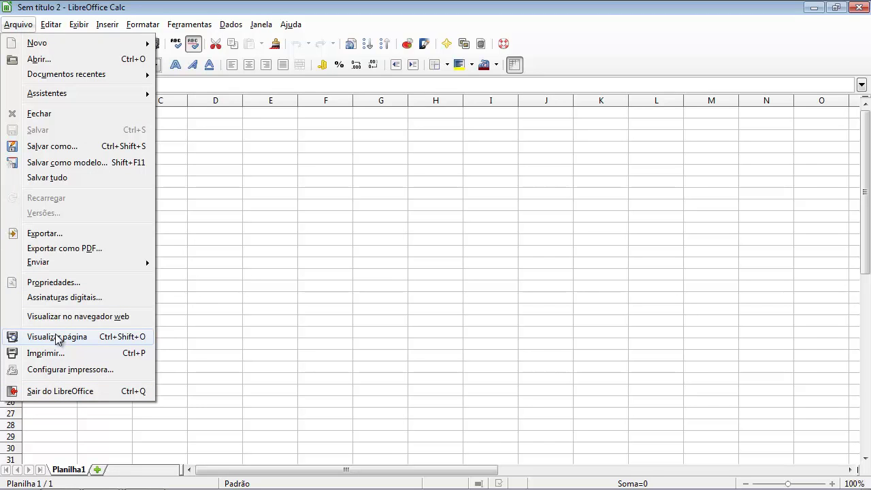
{"action": "left_click", "coordinate": [47, 112]}
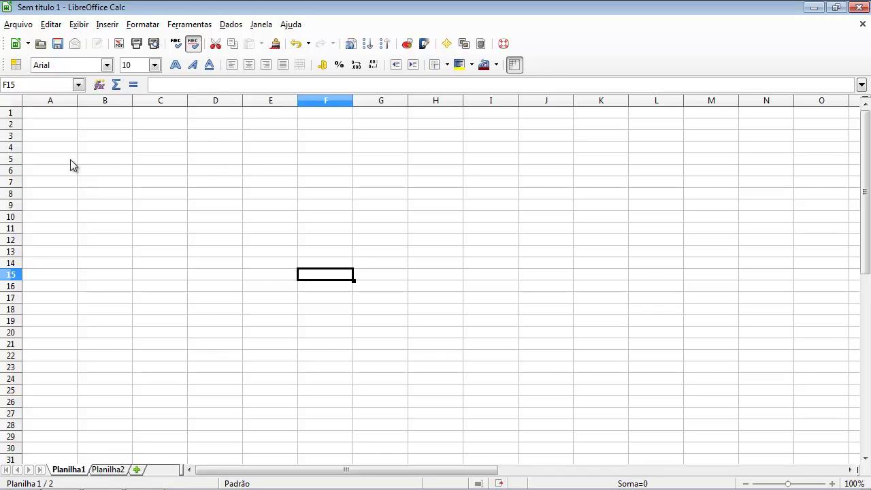
- Select cell D7 in Sem título 1, create another blank spreadsheet document and close it
{"action": "left_click", "coordinate": [197, 189]}
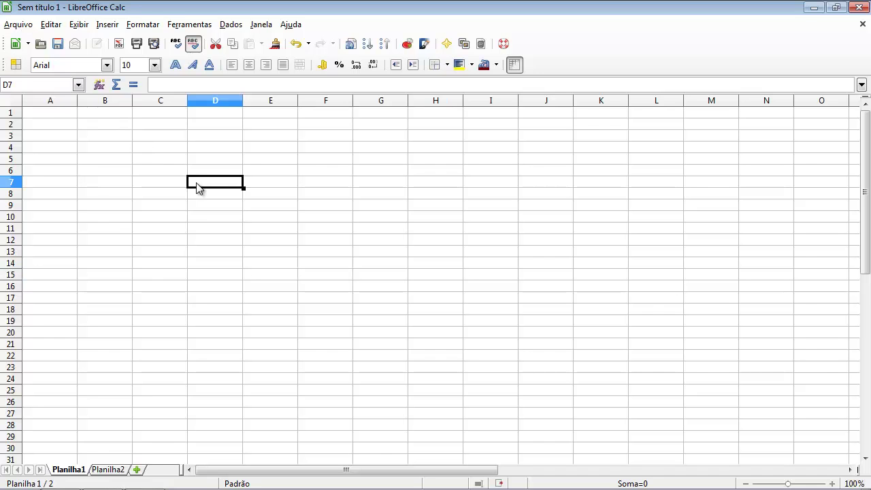
{"action": "key", "text": "ctrl+n"}
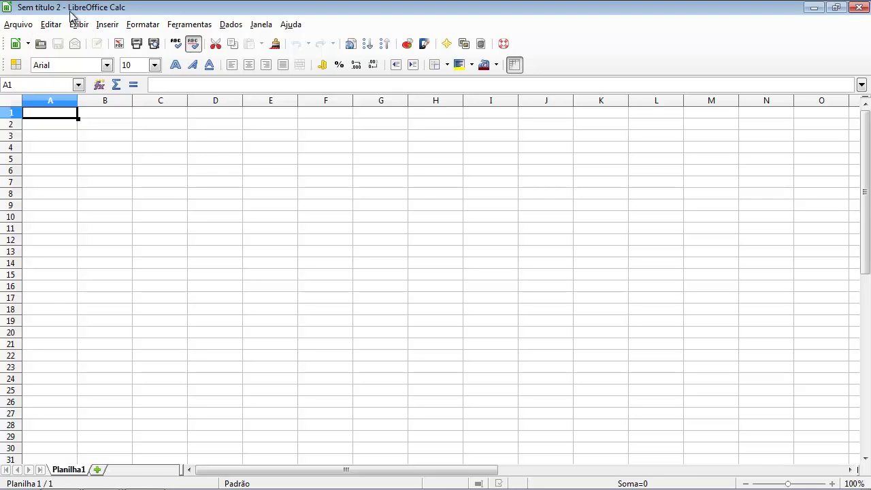
{"action": "left_click", "coordinate": [20, 25]}
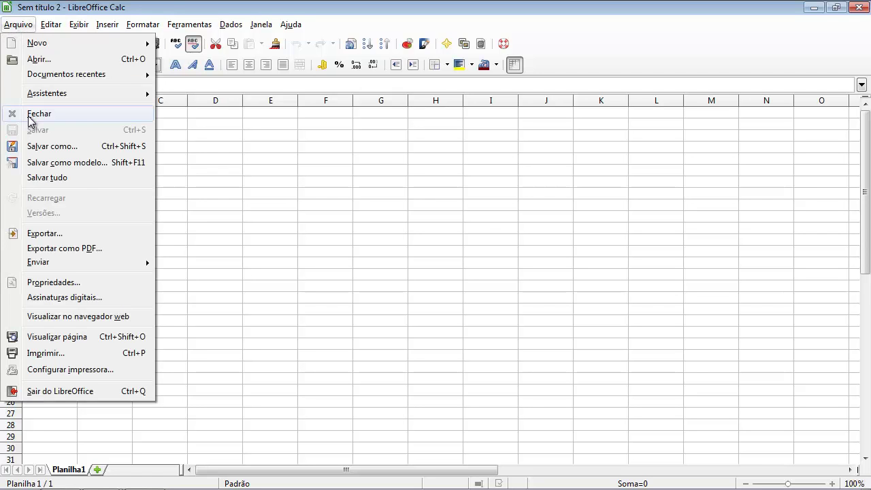
{"action": "left_click", "coordinate": [30, 121]}
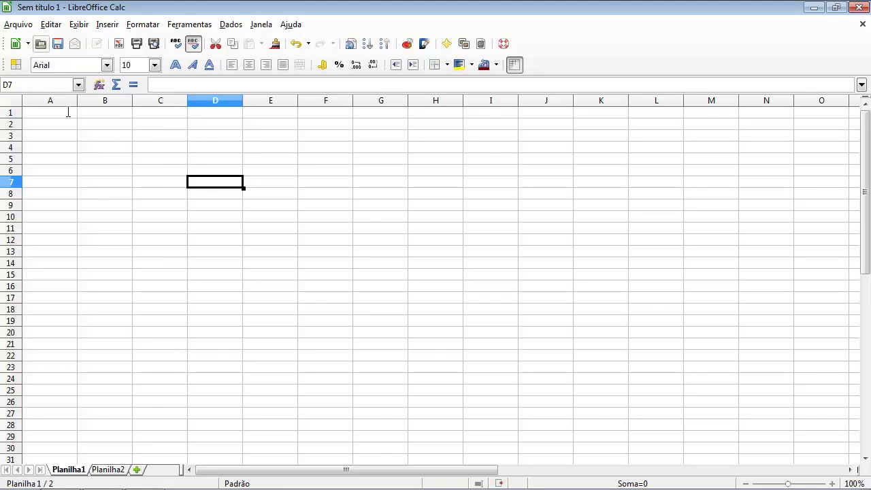
- Select cell G10 in Sem título 1, create a new document of the default spreadsheet type and close it
{"action": "left_click", "coordinate": [358, 215]}
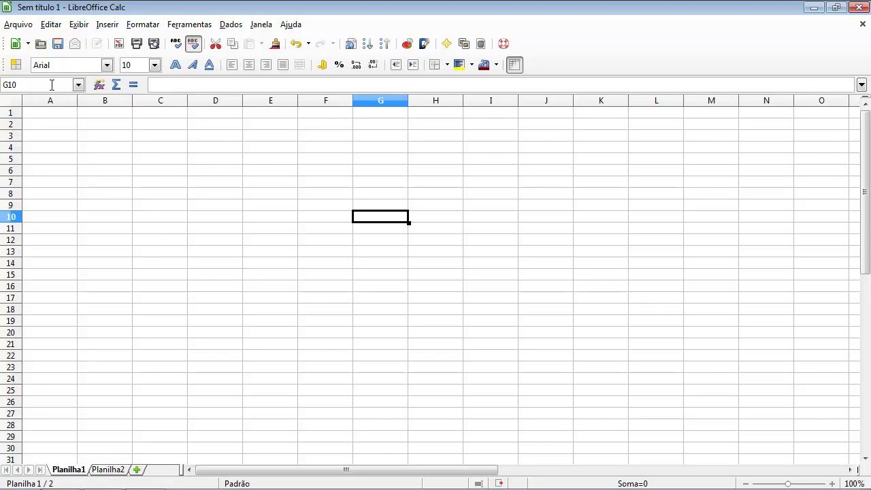
{"action": "left_click", "coordinate": [14, 44]}
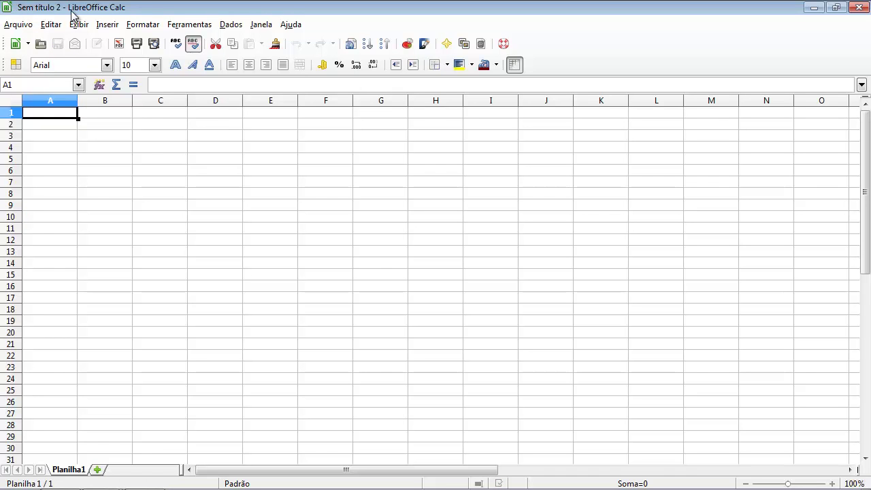
{"action": "left_click", "coordinate": [18, 25]}
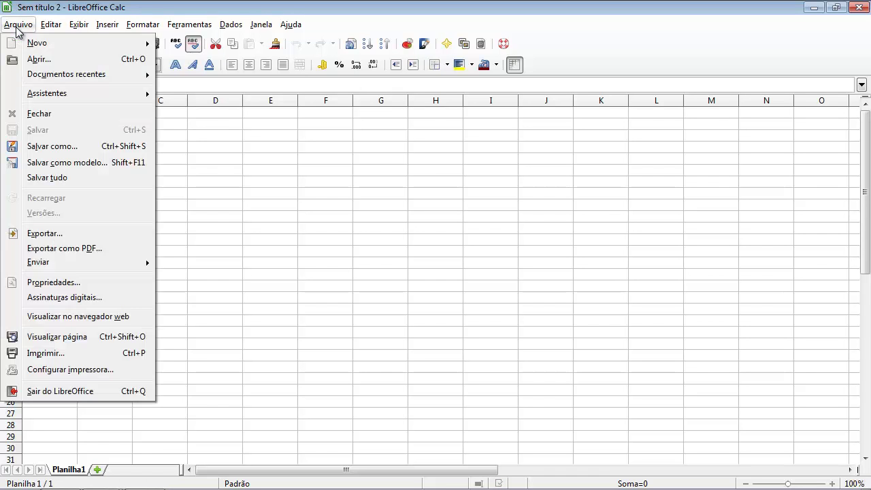
{"action": "left_click", "coordinate": [30, 113]}
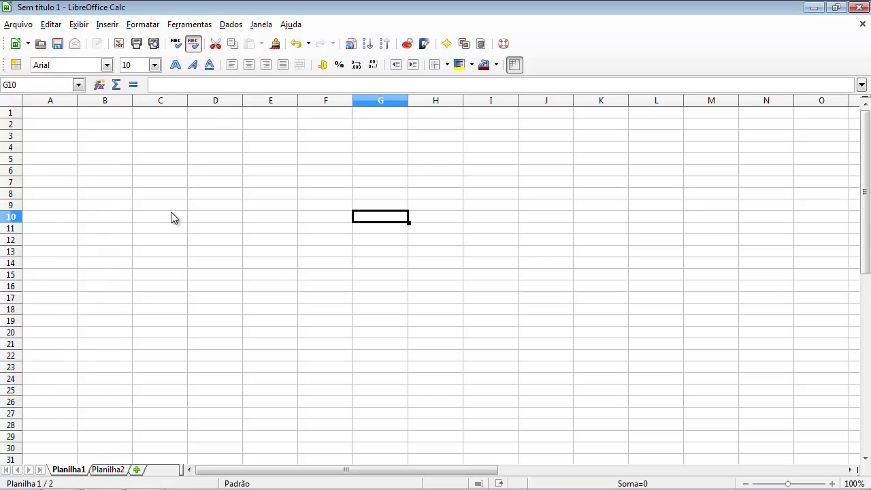
- Create a new document, choosing Planilha from the available document types, and close it
{"action": "left_click", "coordinate": [28, 45]}
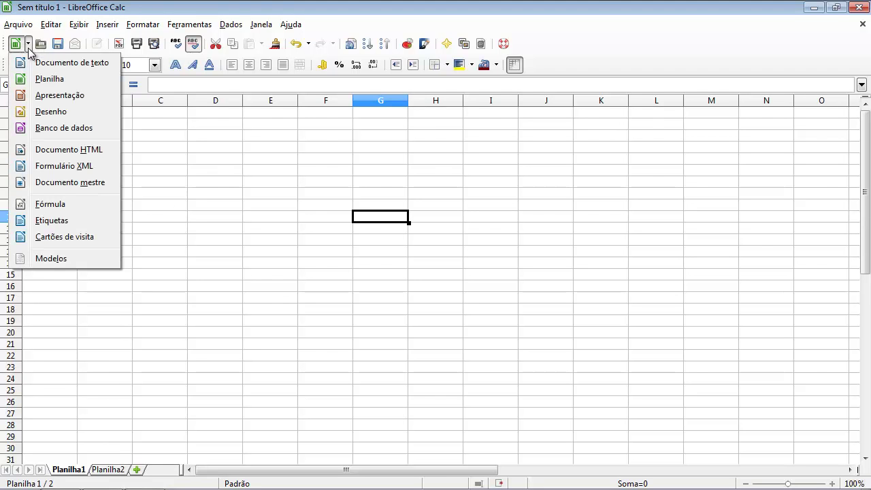
{"action": "left_click", "coordinate": [38, 80]}
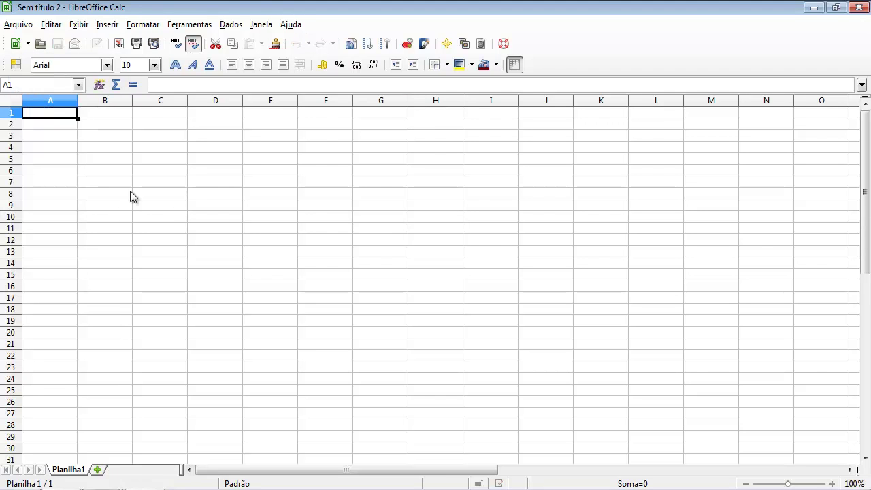
{"action": "left_click", "coordinate": [24, 26]}
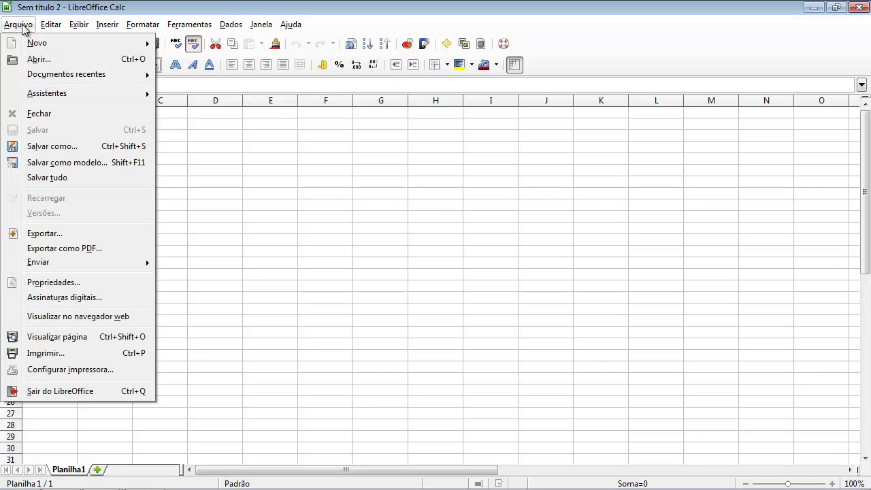
{"action": "left_click", "coordinate": [37, 115]}
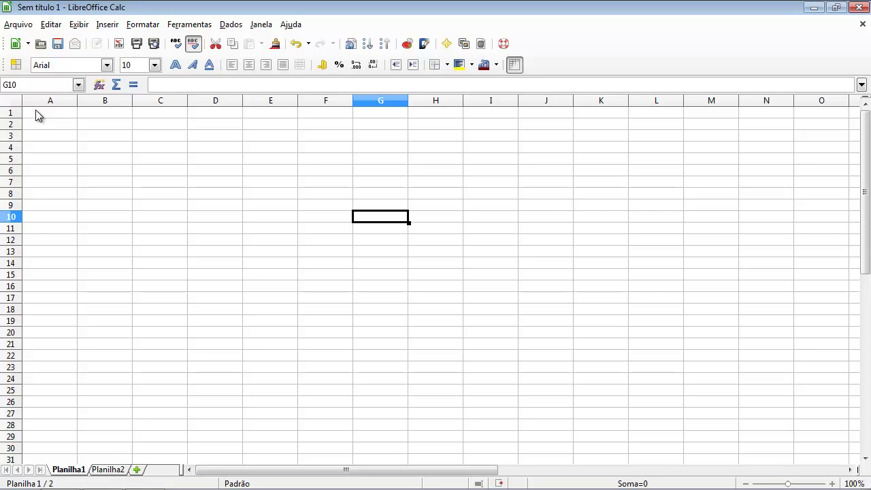
{"action": "left_click", "coordinate": [134, 163]}
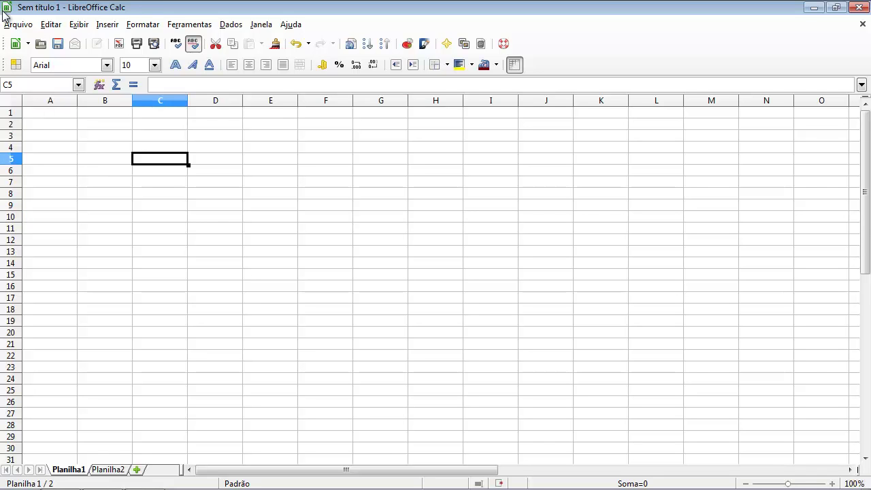
{"action": "left_click", "coordinate": [21, 26]}
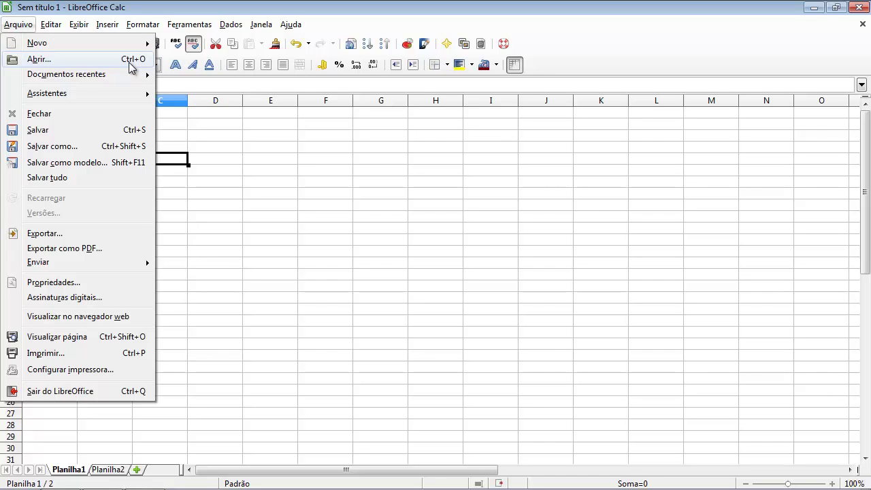
{"action": "left_click", "coordinate": [310, 237]}
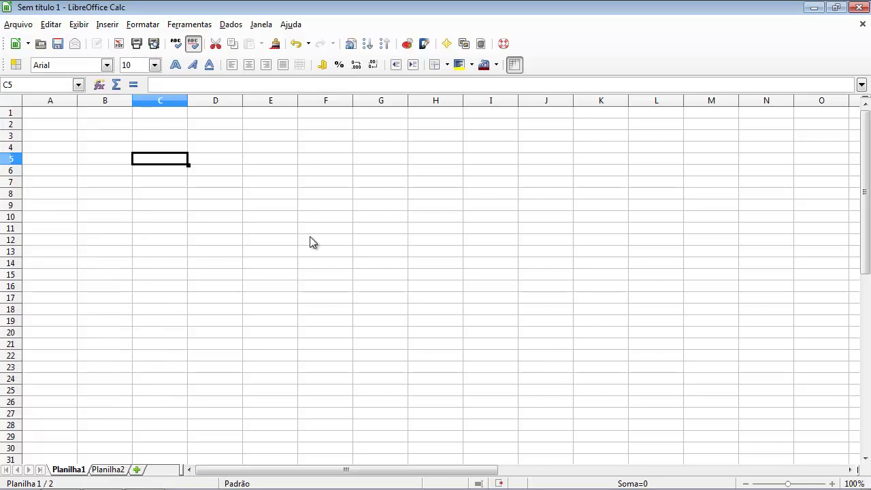
- Bring up the dialog for opening files, move it toward the middle of the sheet and compare the two HorarioDosLaboratorios files
{"action": "left_click", "coordinate": [40, 45]}
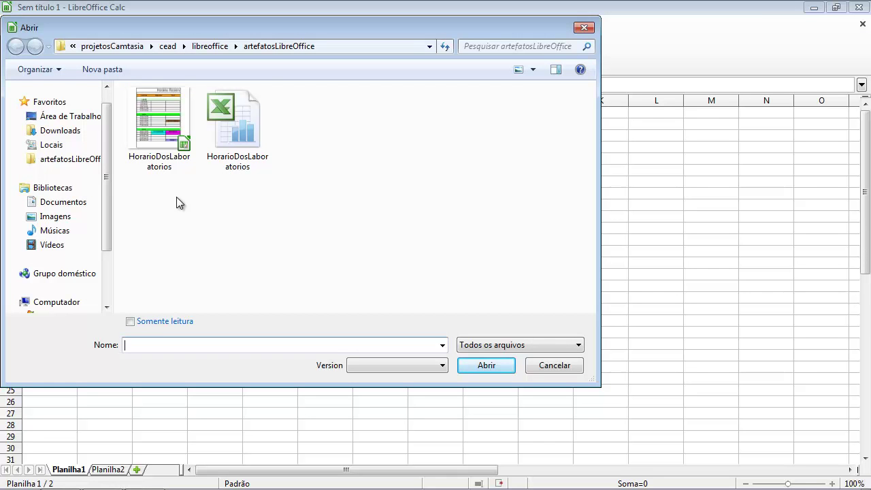
{"action": "left_click_drag", "start_coordinate": [227, 24], "coordinate": [357, 54]}
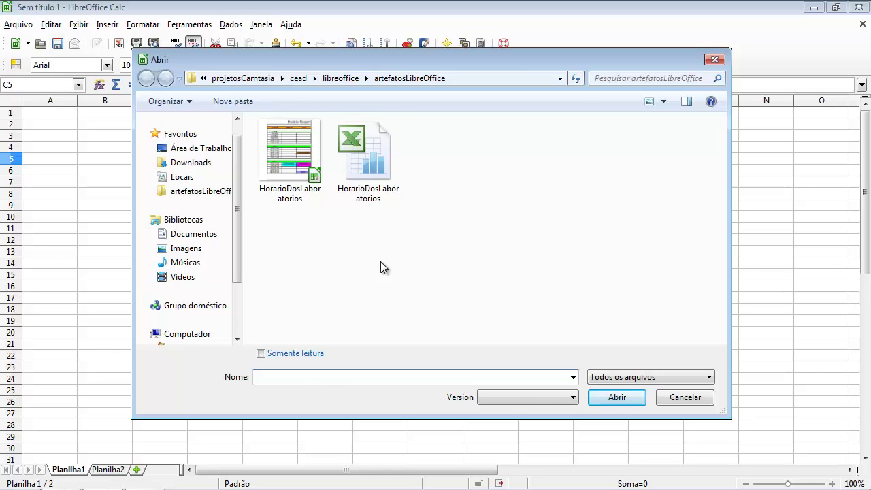
{"action": "left_click", "coordinate": [303, 180]}
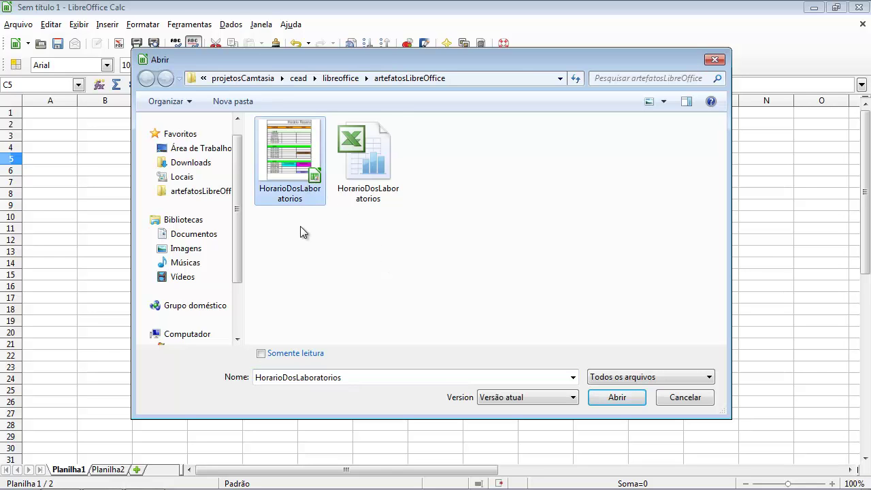
{"action": "left_click", "coordinate": [356, 183]}
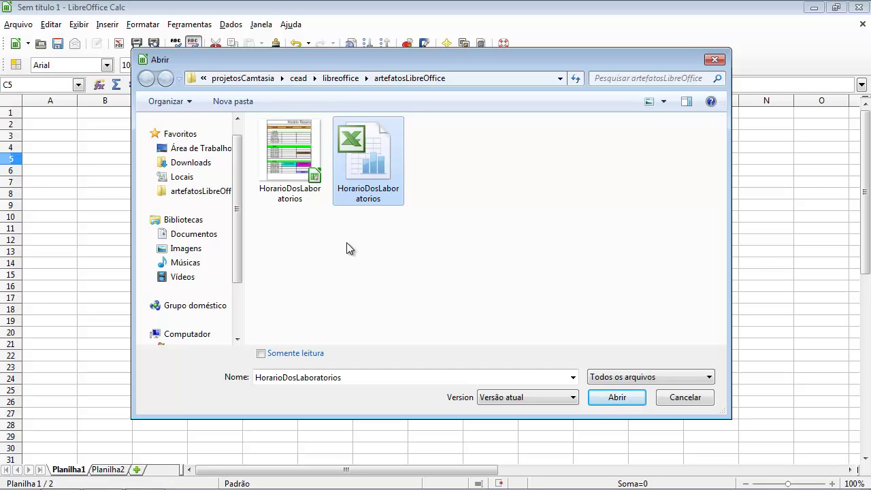
{"action": "left_click", "coordinate": [297, 158]}
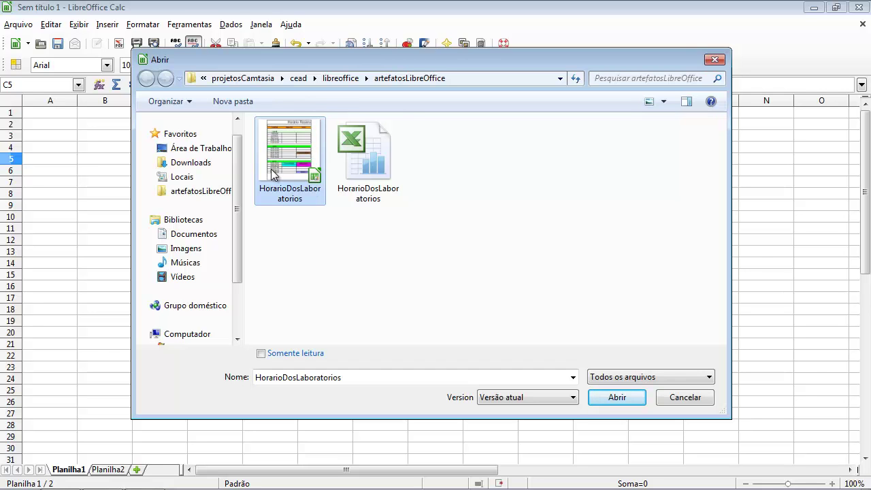
{"action": "left_click", "coordinate": [339, 164]}
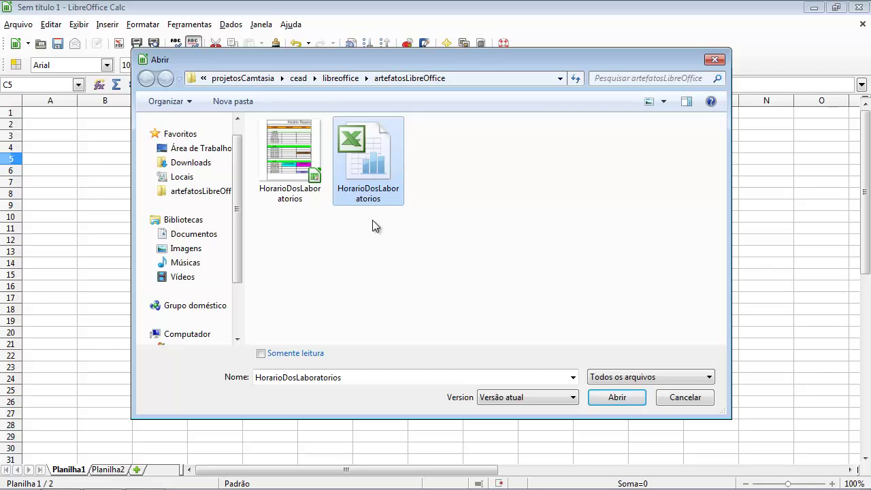
{"action": "left_click", "coordinate": [287, 176]}
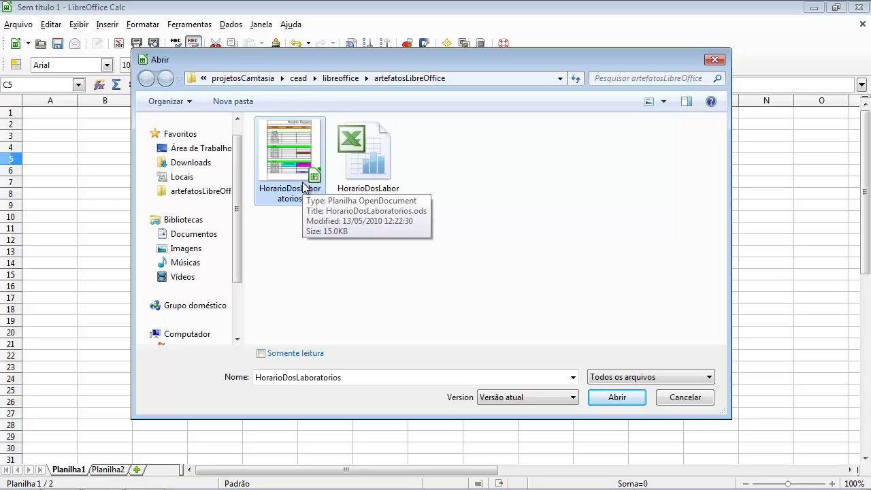
{"action": "left_click", "coordinate": [353, 182]}
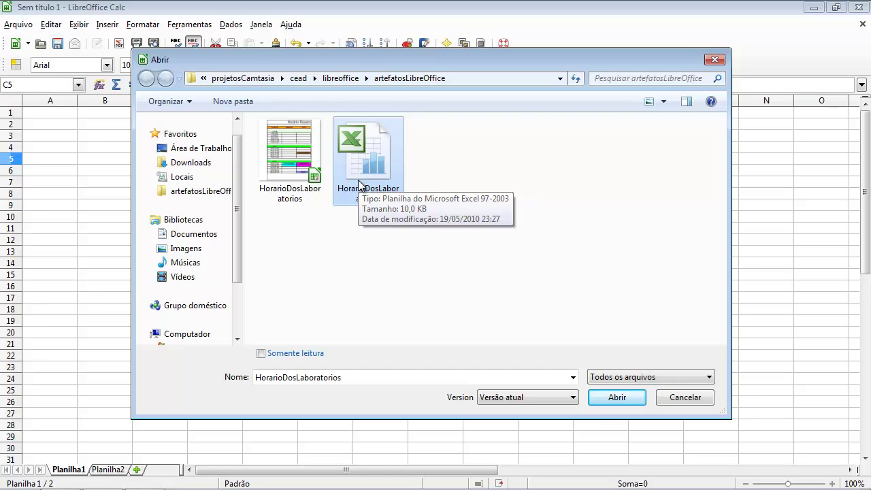
{"action": "left_click", "coordinate": [287, 153]}
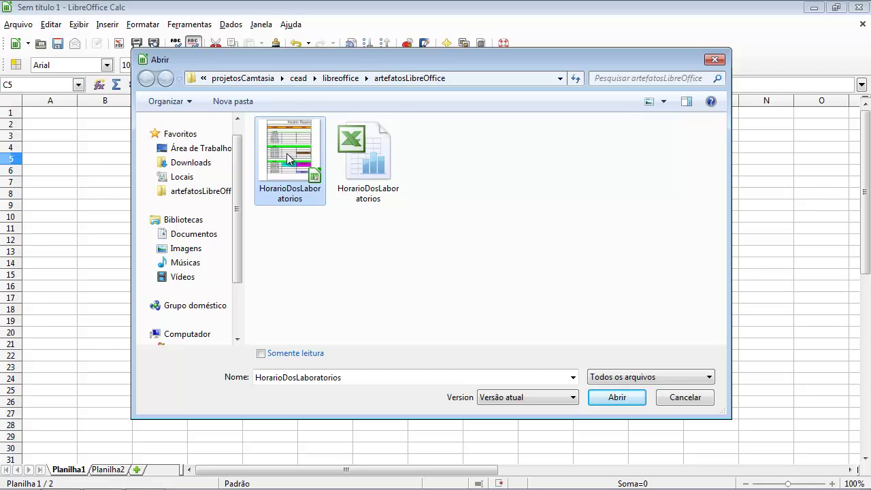
{"action": "left_click", "coordinate": [352, 157]}
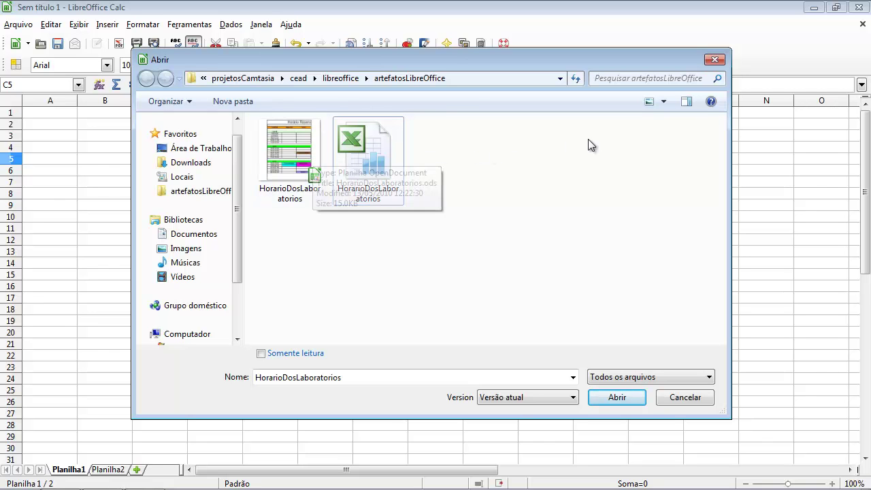
- Show the files in Detalhes view with a narrower Nome column and a wider Tipo column, and compare both files' details
{"action": "left_click", "coordinate": [665, 102]}
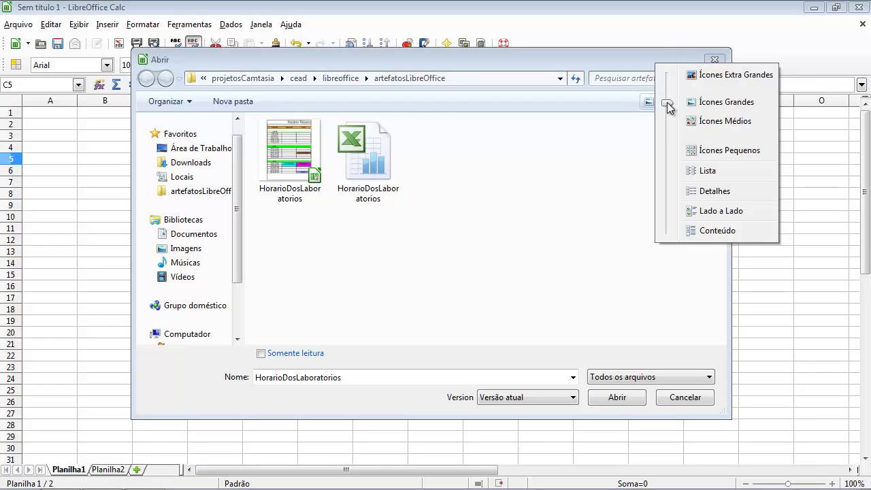
{"action": "left_click", "coordinate": [692, 191]}
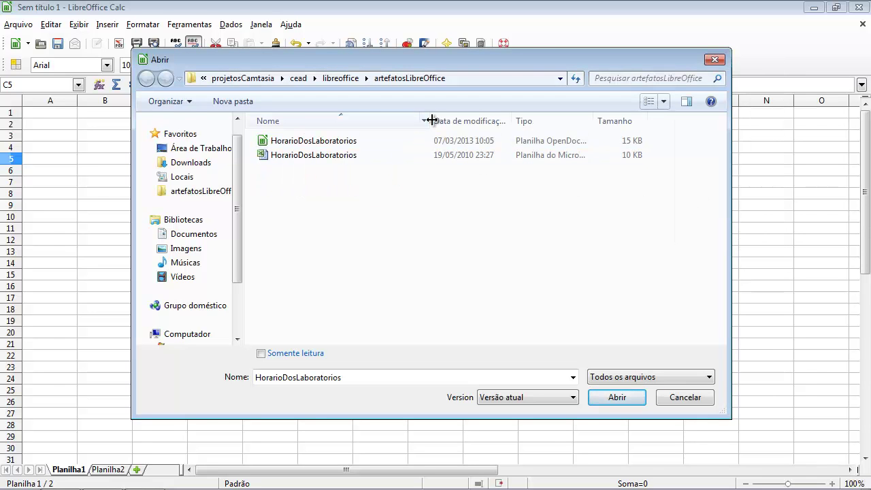
{"action": "left_click_drag", "start_coordinate": [433, 120], "coordinate": [385, 120]}
{"action": "left_click_drag", "start_coordinate": [561, 119], "coordinate": [616, 119]}
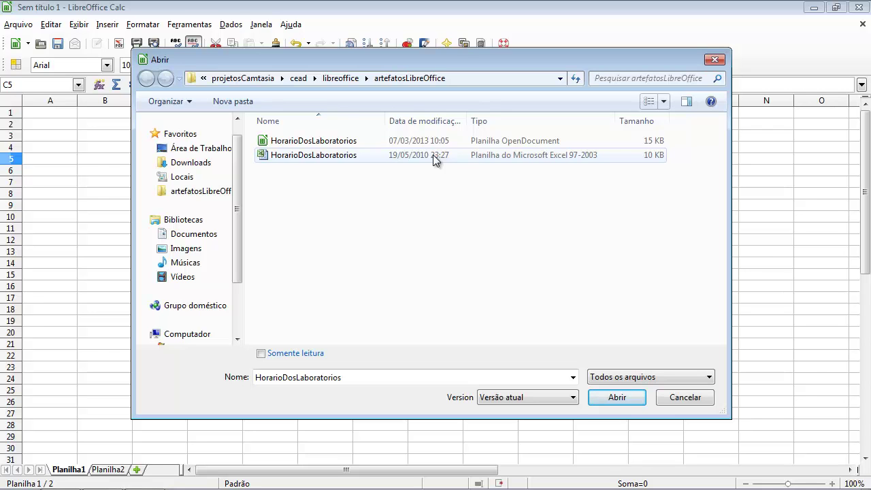
{"action": "left_click", "coordinate": [652, 146]}
{"action": "left_click", "coordinate": [652, 155]}
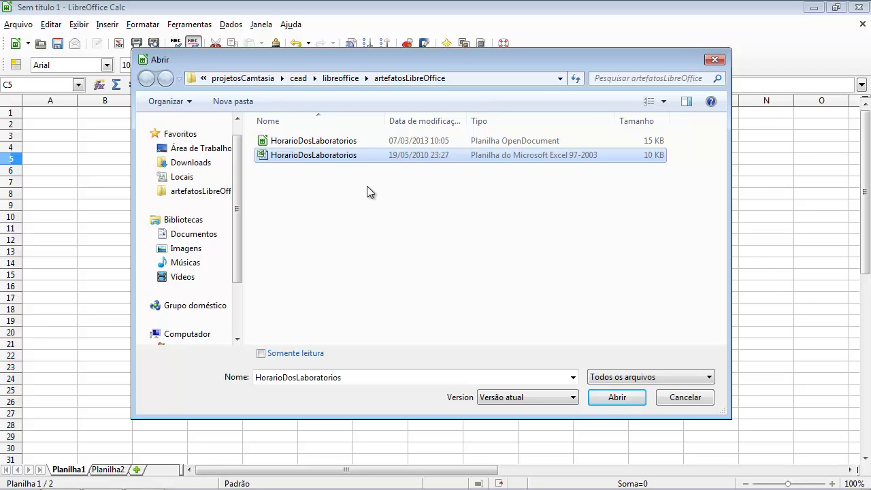
- Open the Planilha OpenDocument version of HorarioDosLaboratorios and close it
{"action": "left_click", "coordinate": [304, 141]}
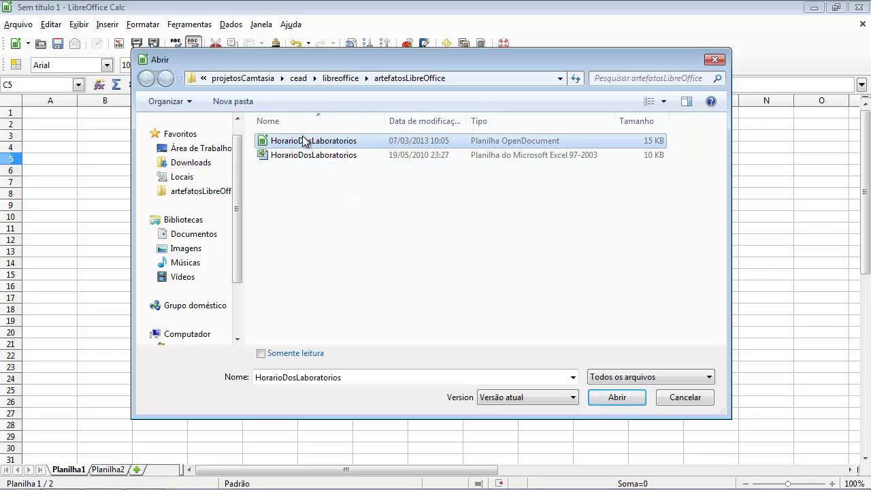
{"action": "left_click", "coordinate": [615, 397]}
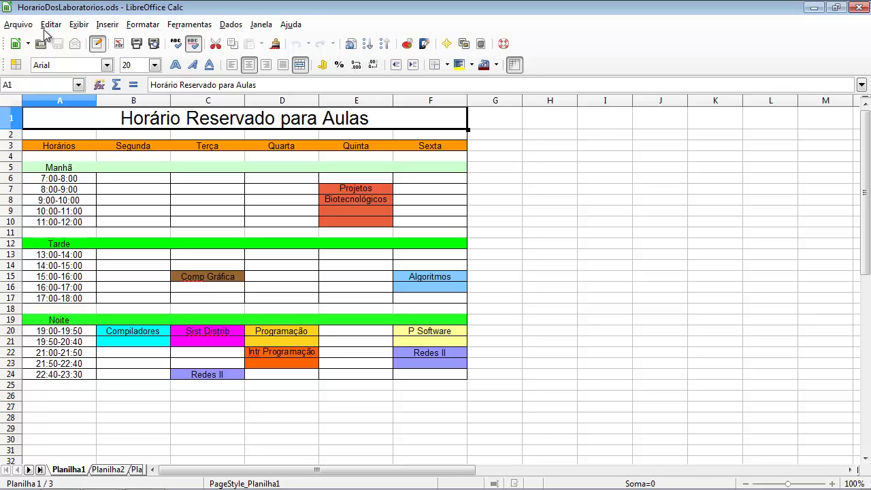
{"action": "left_click", "coordinate": [18, 25]}
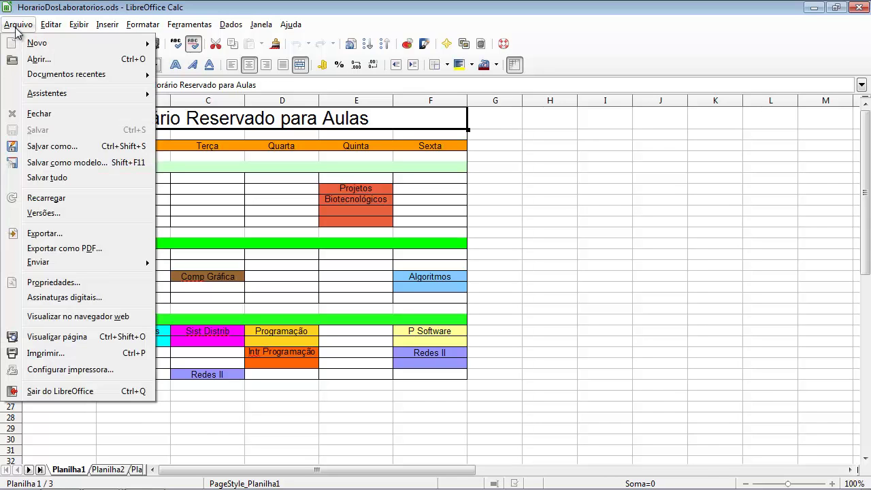
{"action": "left_click", "coordinate": [31, 113]}
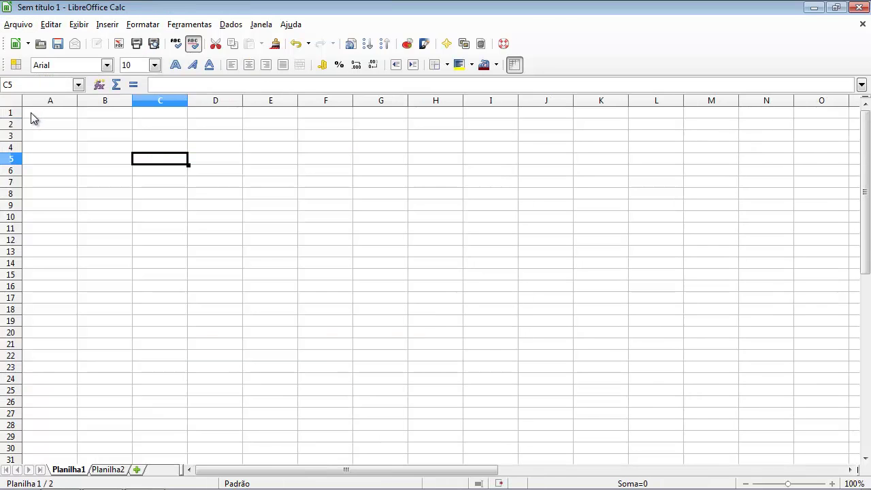
- Open the Microsoft Excel 97-2003 version of HorarioDosLaboratorios and close it
{"action": "left_click", "coordinate": [41, 45]}
{"action": "left_click", "coordinate": [299, 158]}
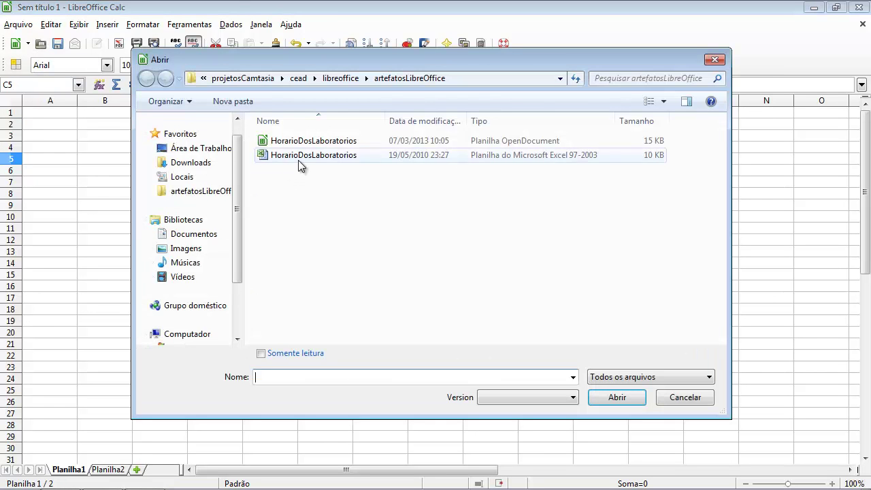
{"action": "left_click", "coordinate": [601, 402]}
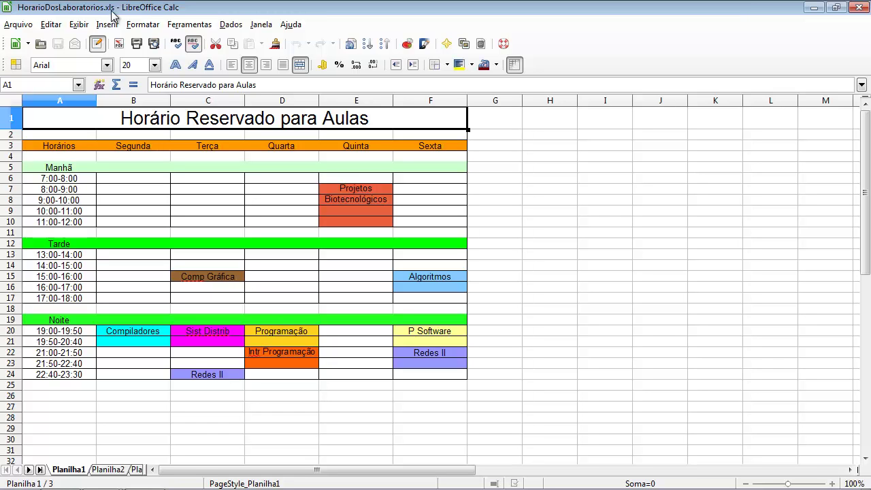
{"action": "left_click", "coordinate": [19, 24]}
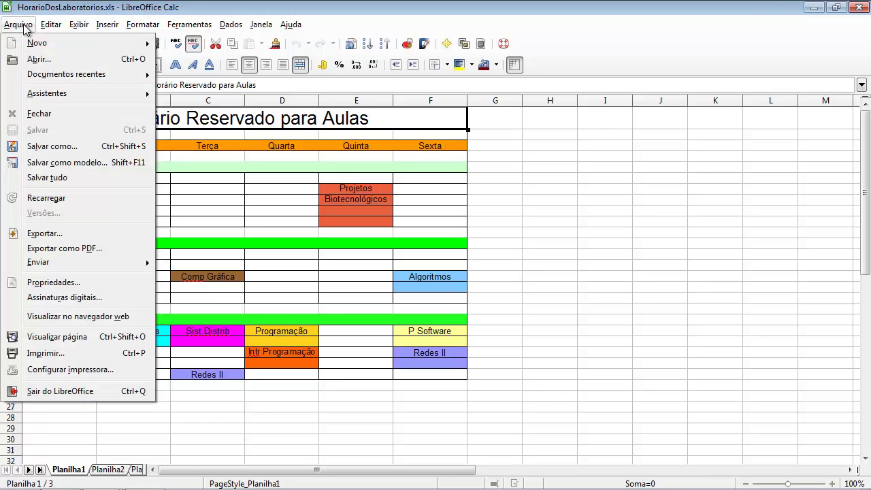
{"action": "left_click", "coordinate": [37, 115]}
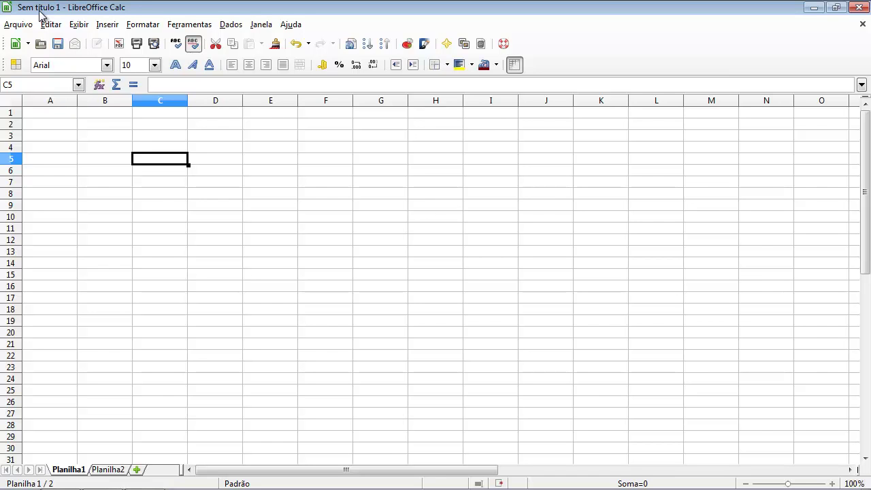
- Close Sem título 1 without saving it and create a new Planilha from the LibreOffice start screen
{"action": "left_click", "coordinate": [18, 25]}
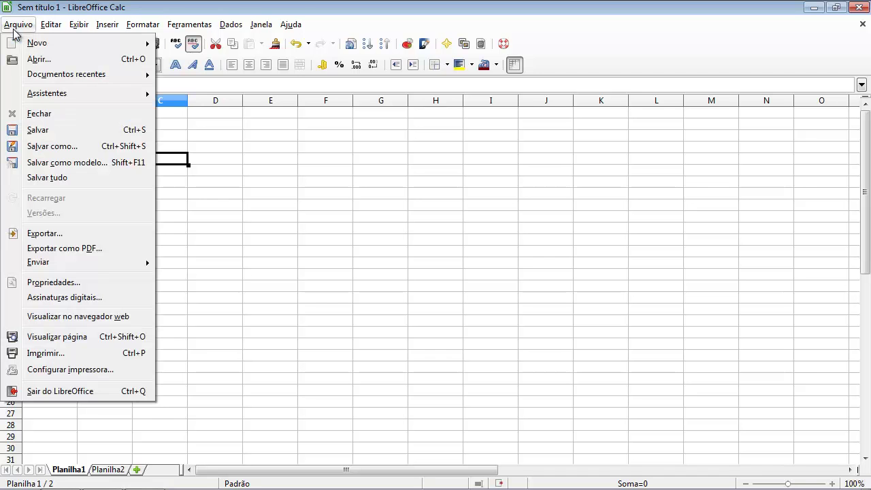
{"action": "left_click", "coordinate": [31, 114]}
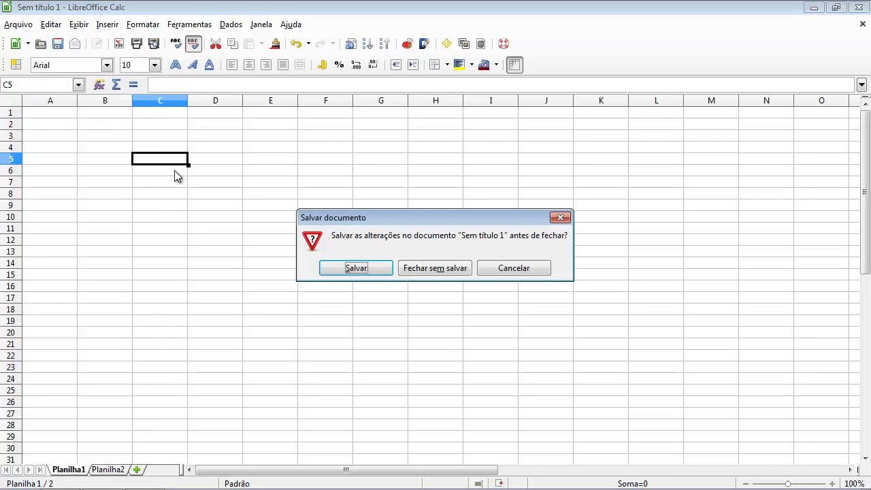
{"action": "left_click", "coordinate": [447, 274]}
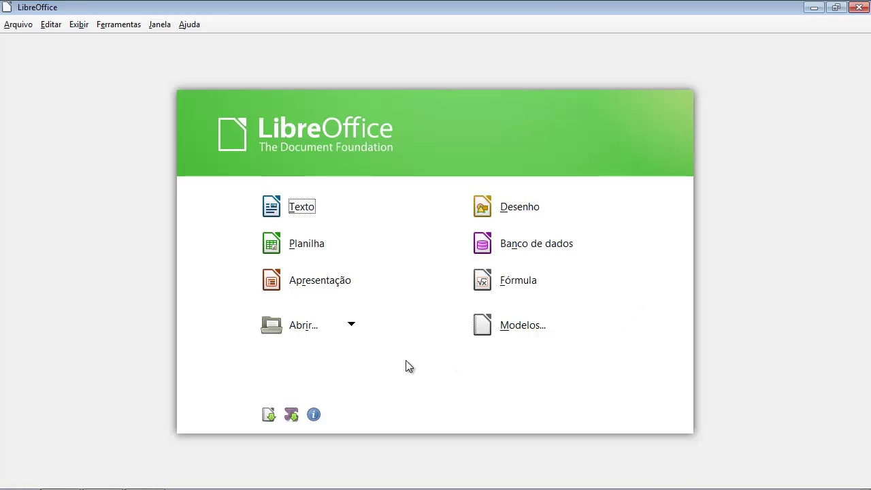
{"action": "left_click", "coordinate": [294, 243]}
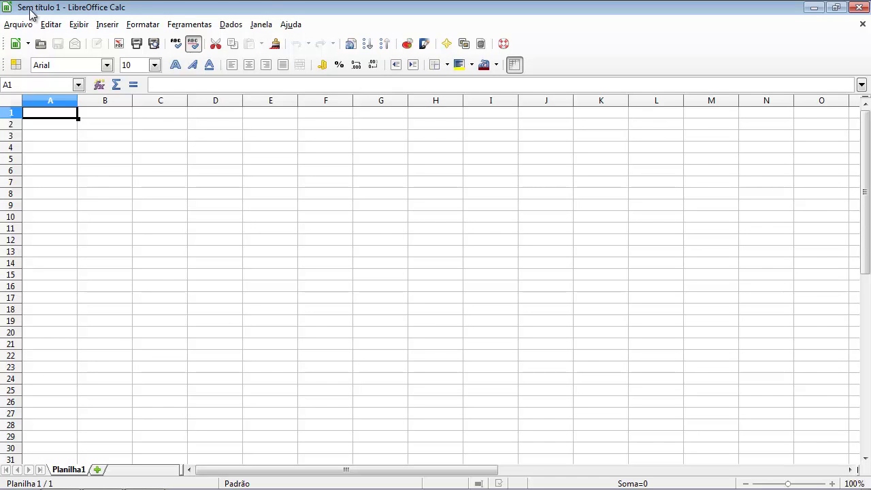